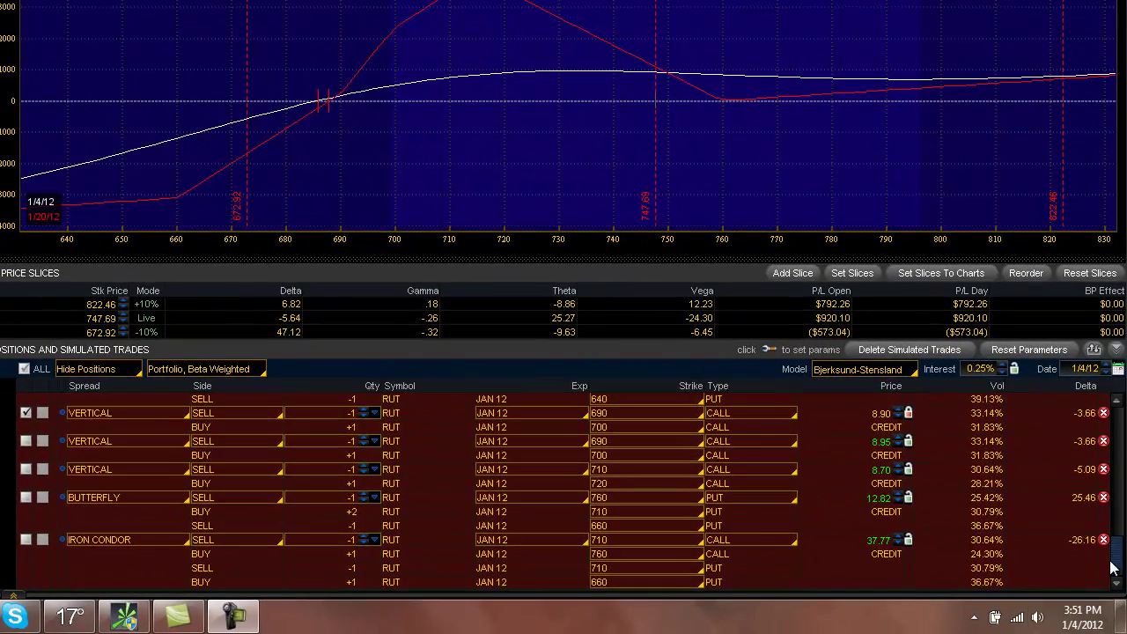
scroll(1118, 555, up, 2)
scroll(1117, 539, up, 6)
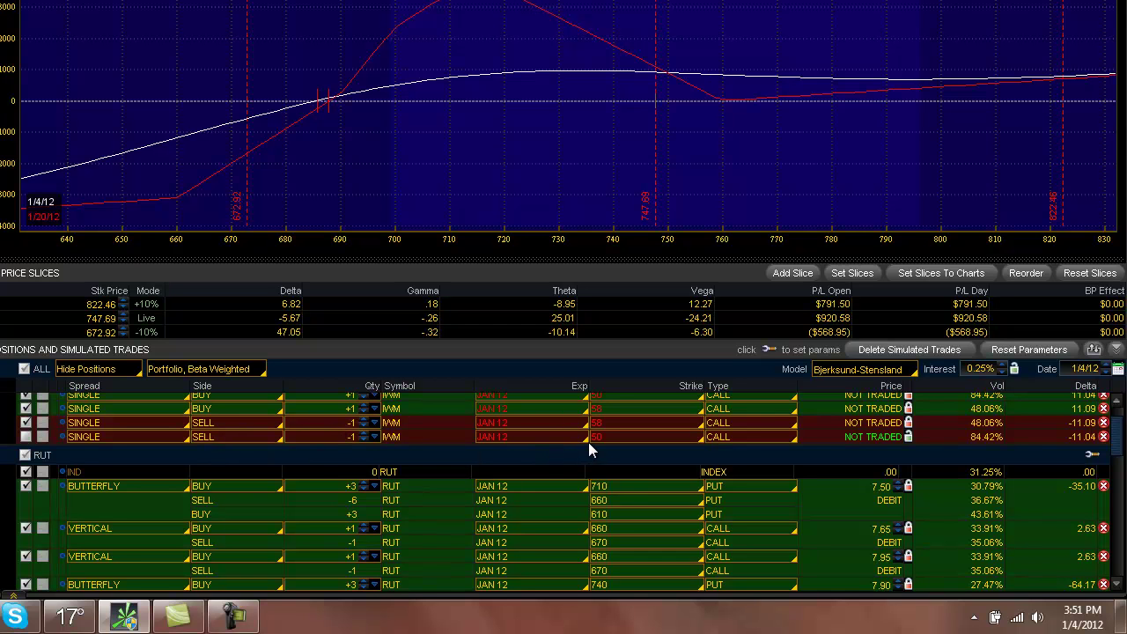
scroll(1117, 458, down, 5)
scroll(1119, 502, down, 3)
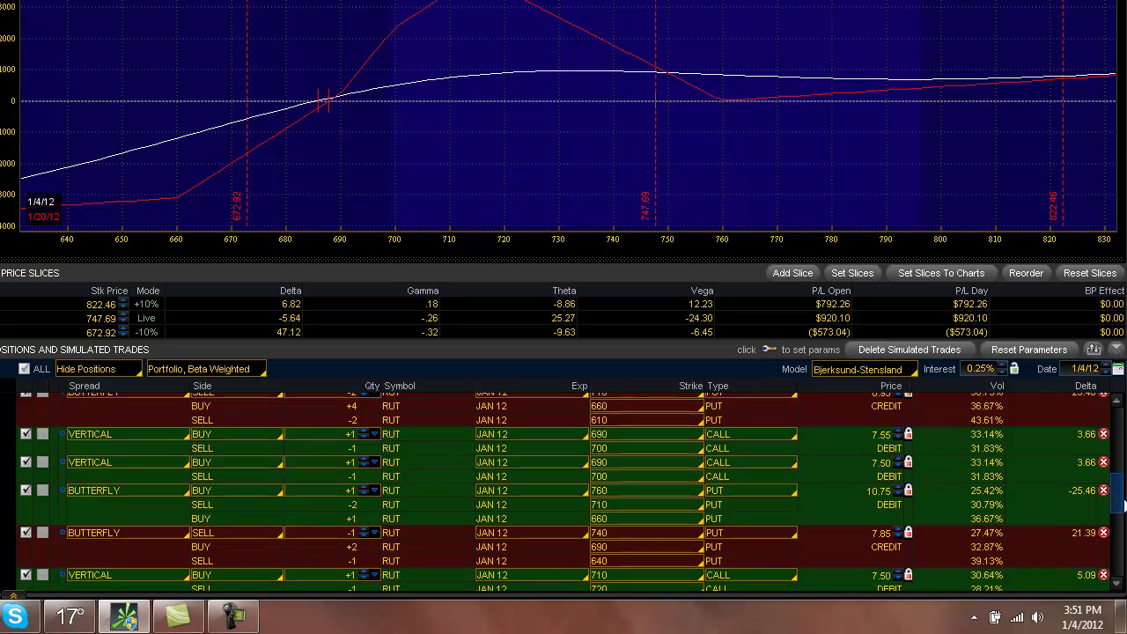
scroll(1122, 506, down, 5)
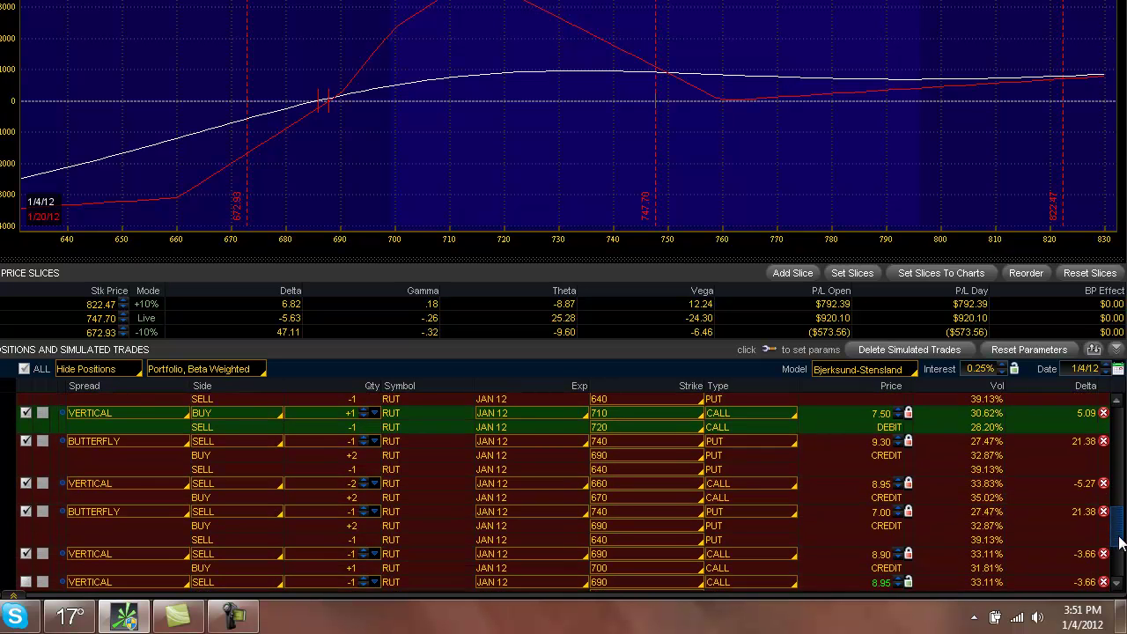
scroll(1121, 555, down, 3)
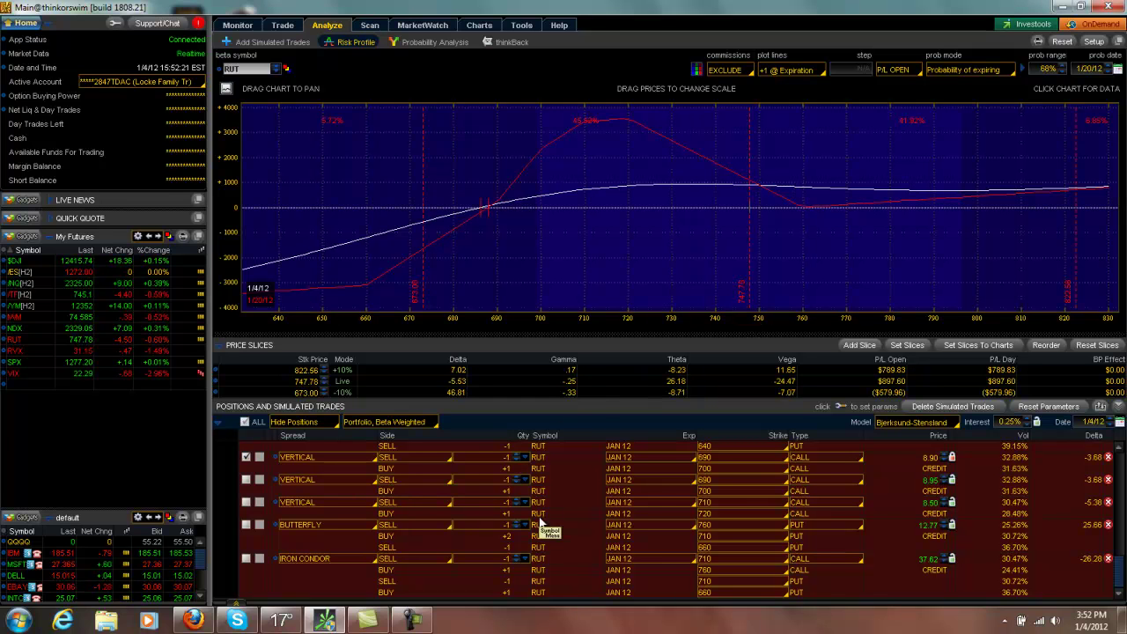
Switch the RUT option grid on the Trade page to Single options
click(286, 26)
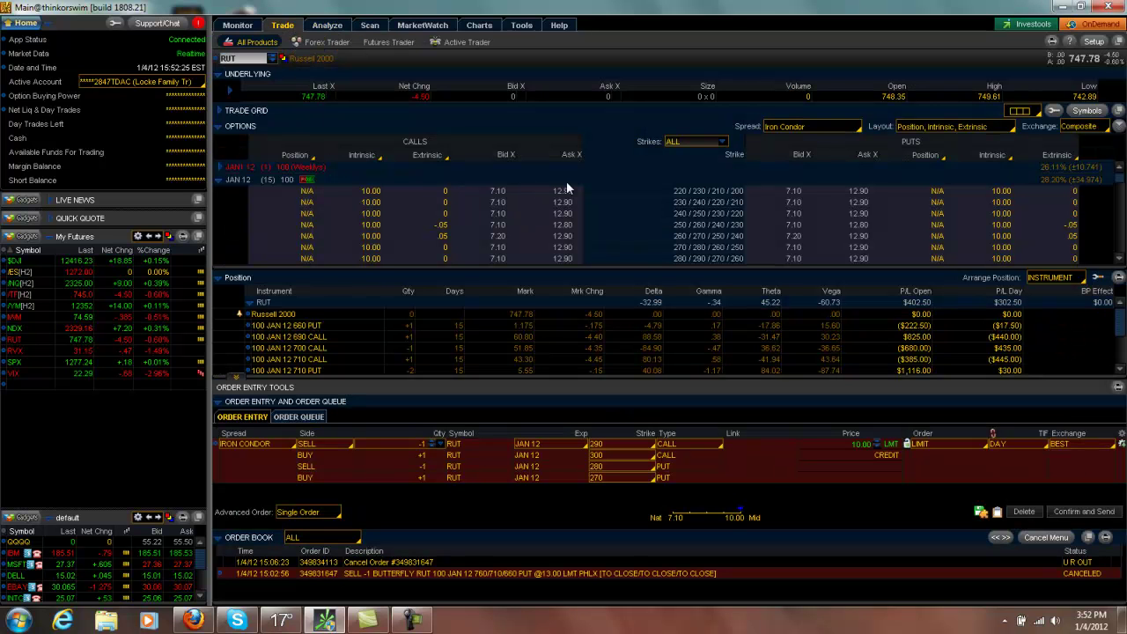
click(787, 126)
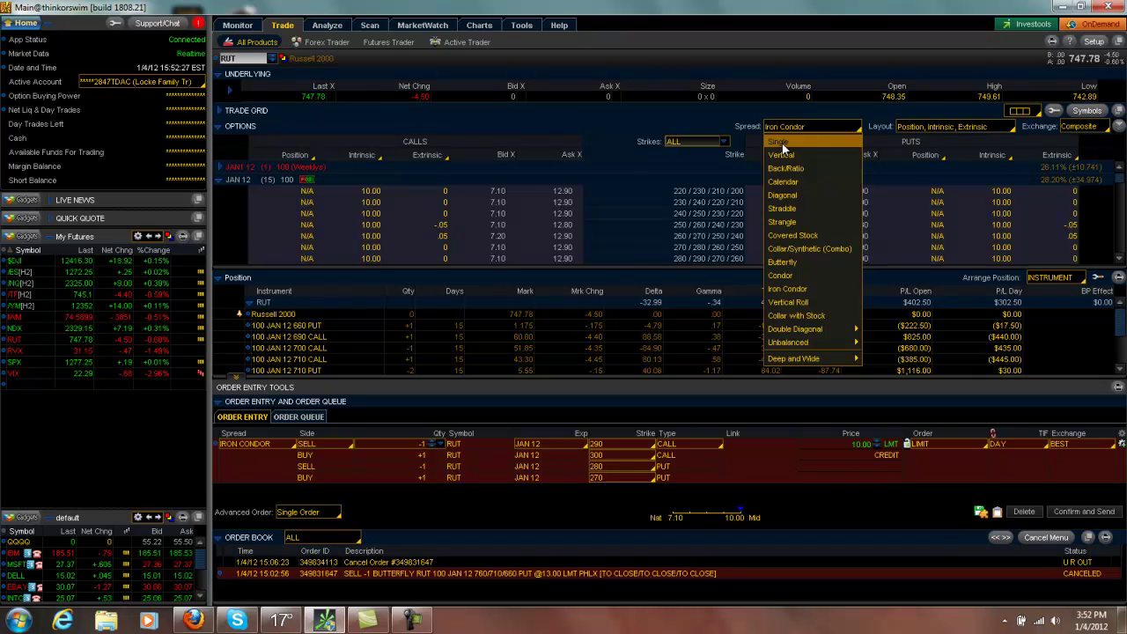
click(780, 142)
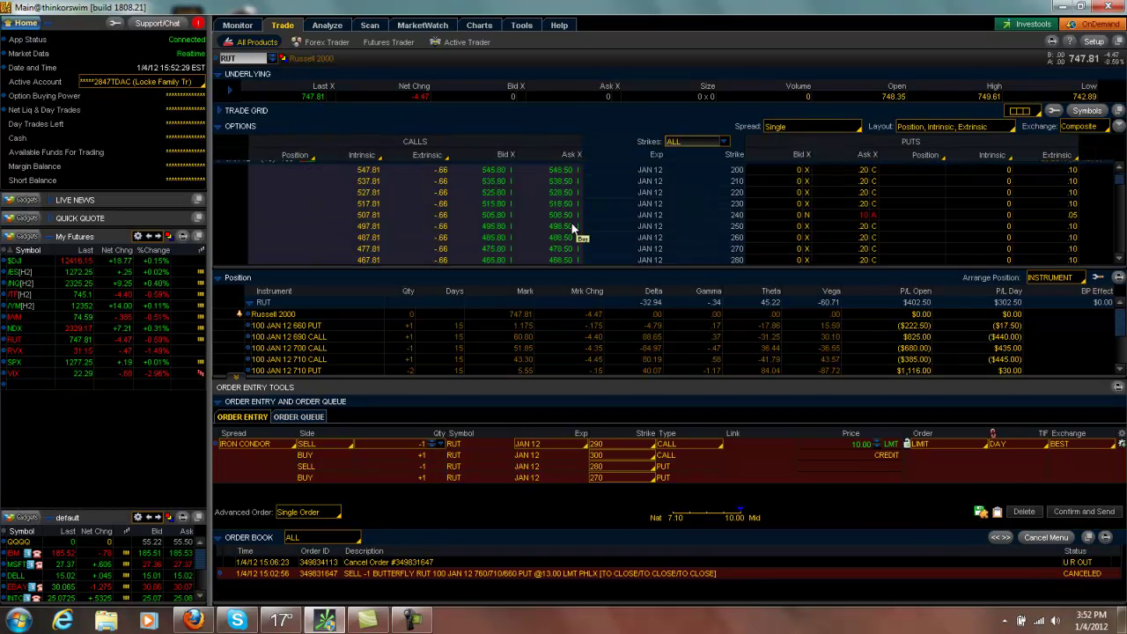
Stage a buy of the RUT 250 call, view its chart, and return to the Risk Profile
click(579, 232)
scroll(574, 231, down, 5)
scroll(573, 227, down, 9)
scroll(581, 231, up, 3)
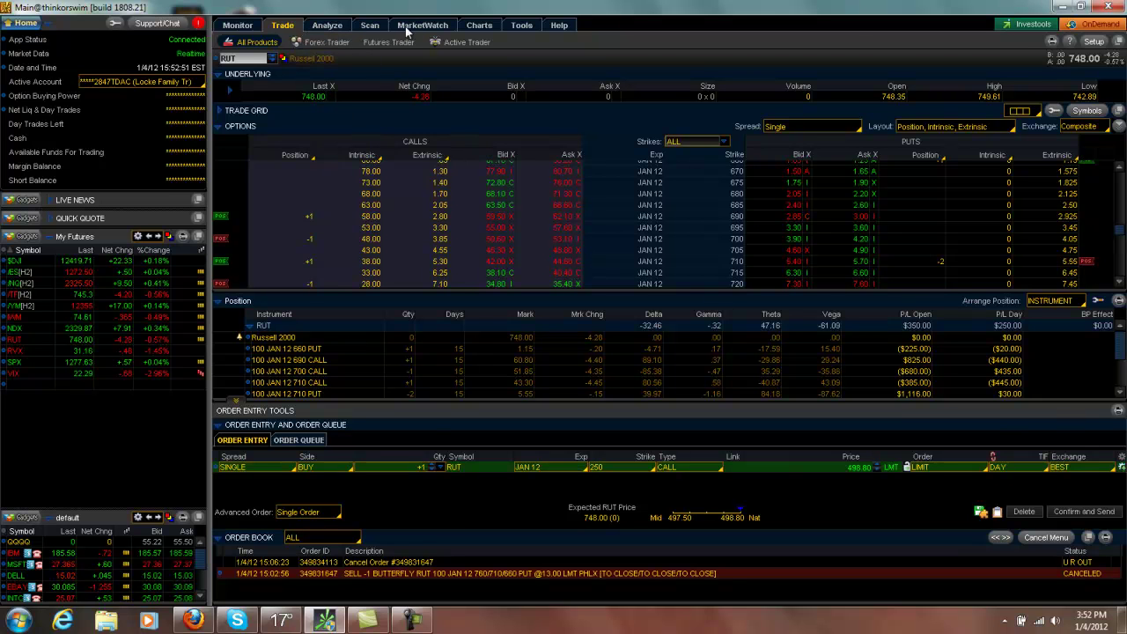
click(476, 25)
click(342, 27)
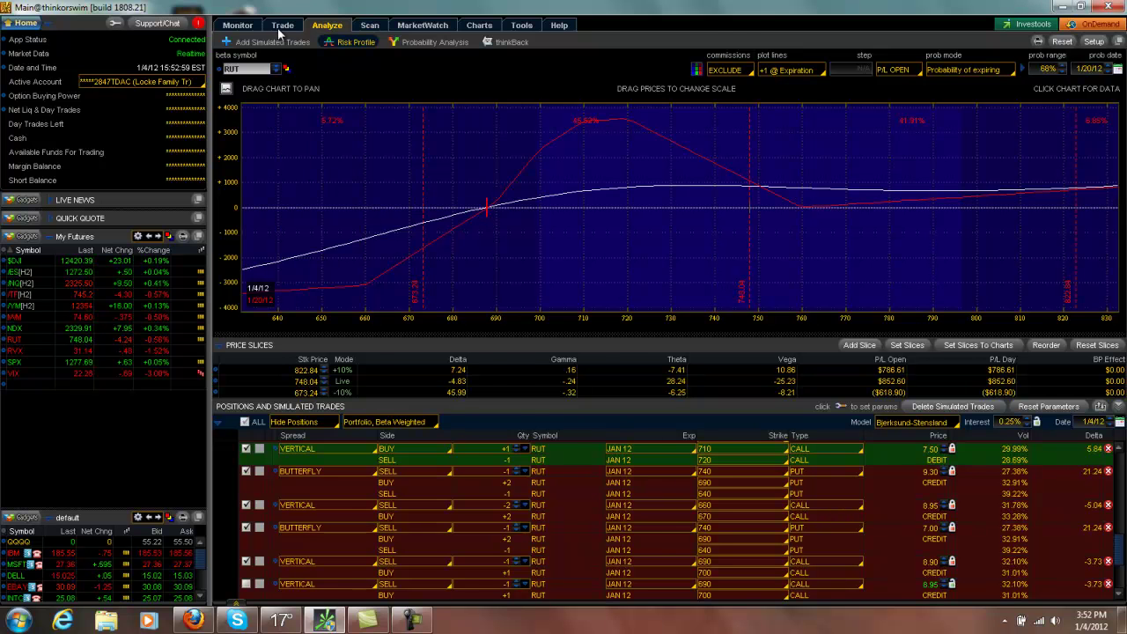
click(282, 25)
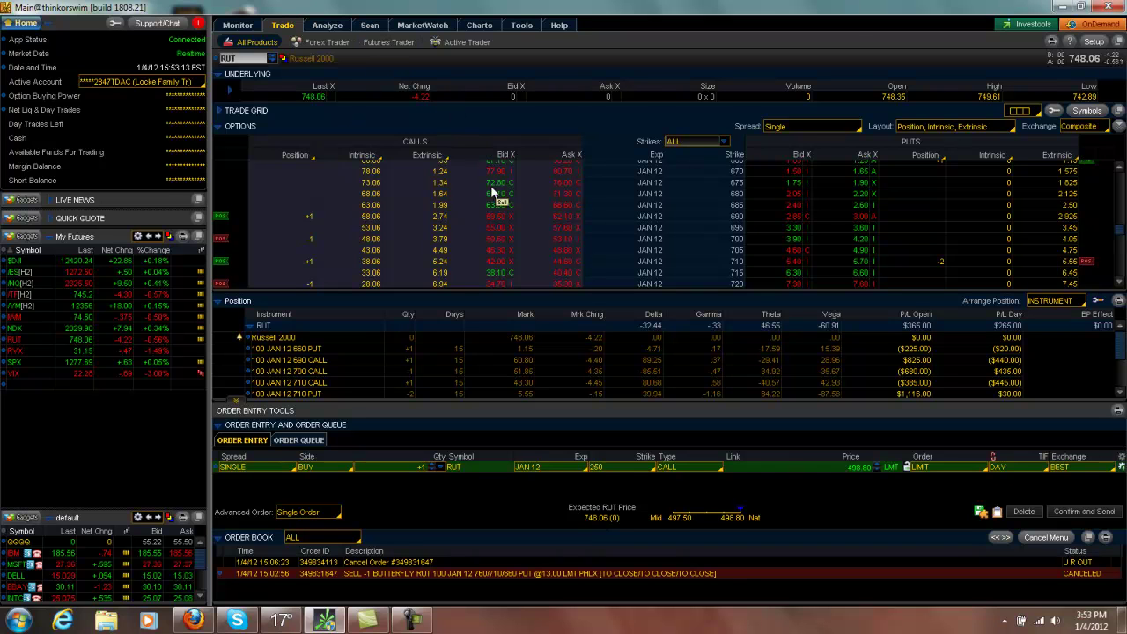
click(342, 26)
scroll(825, 518, down, 2)
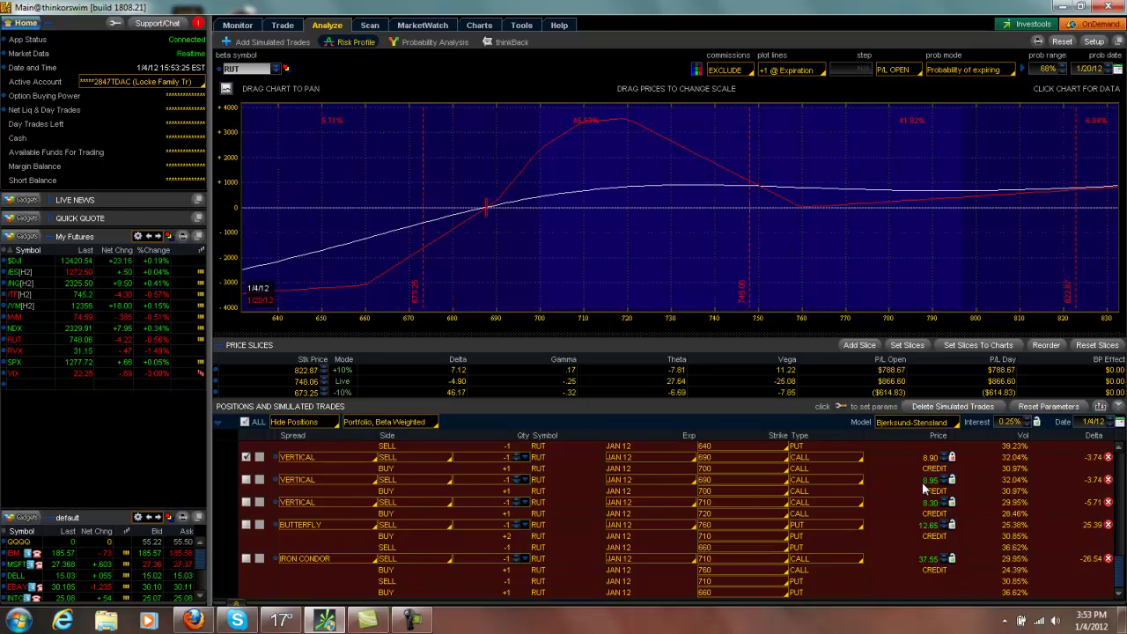
click(846, 480)
click(821, 504)
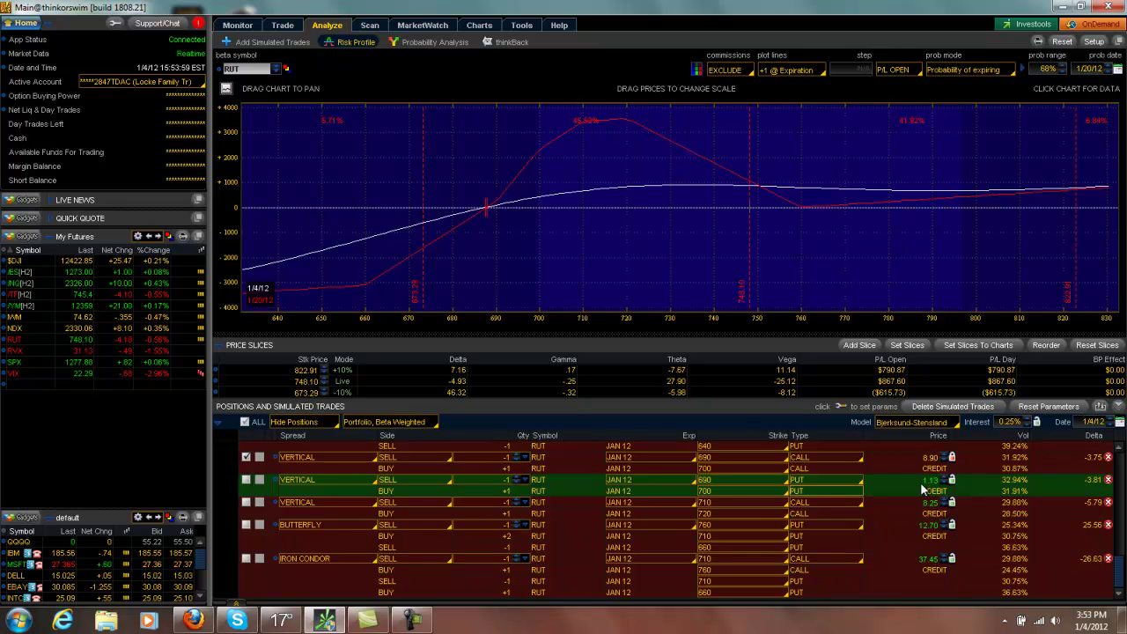
click(859, 485)
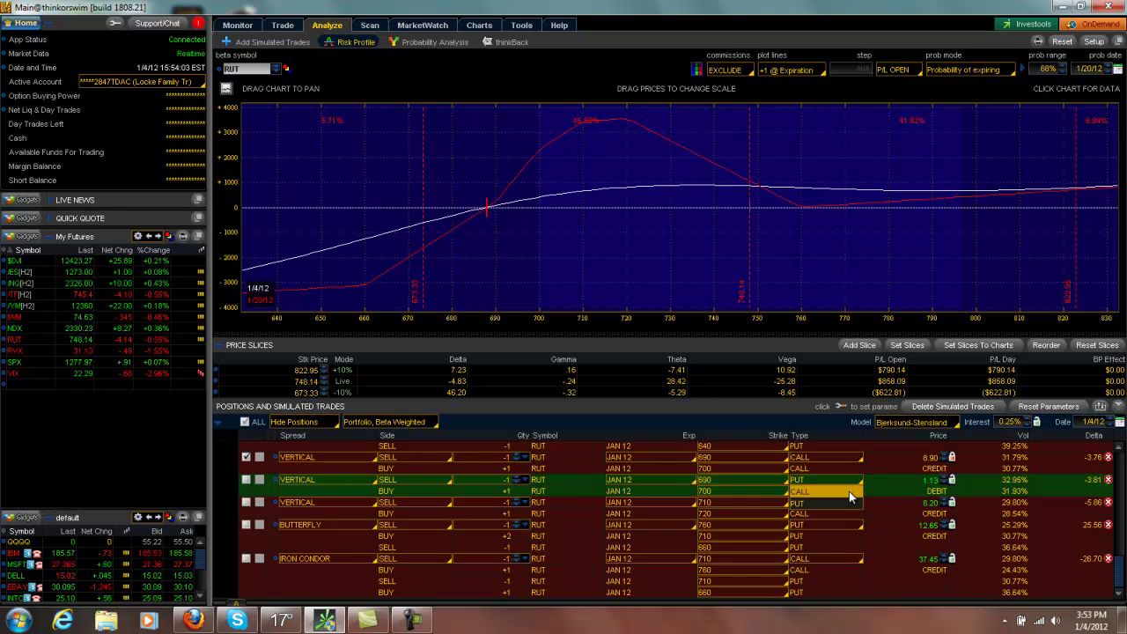
click(851, 497)
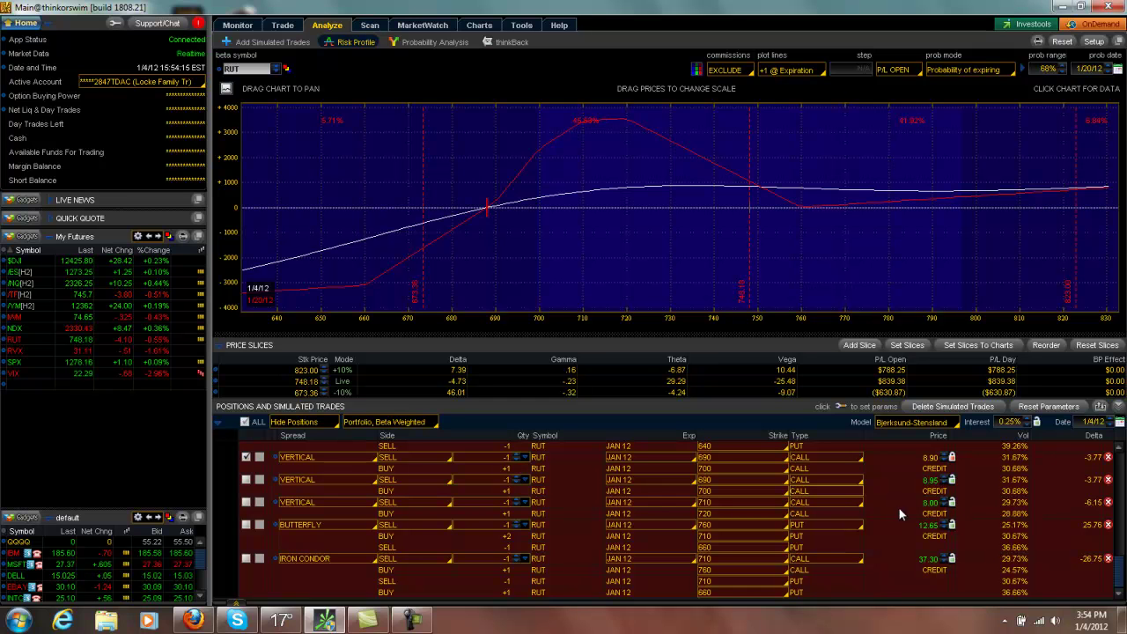
click(841, 503)
click(833, 527)
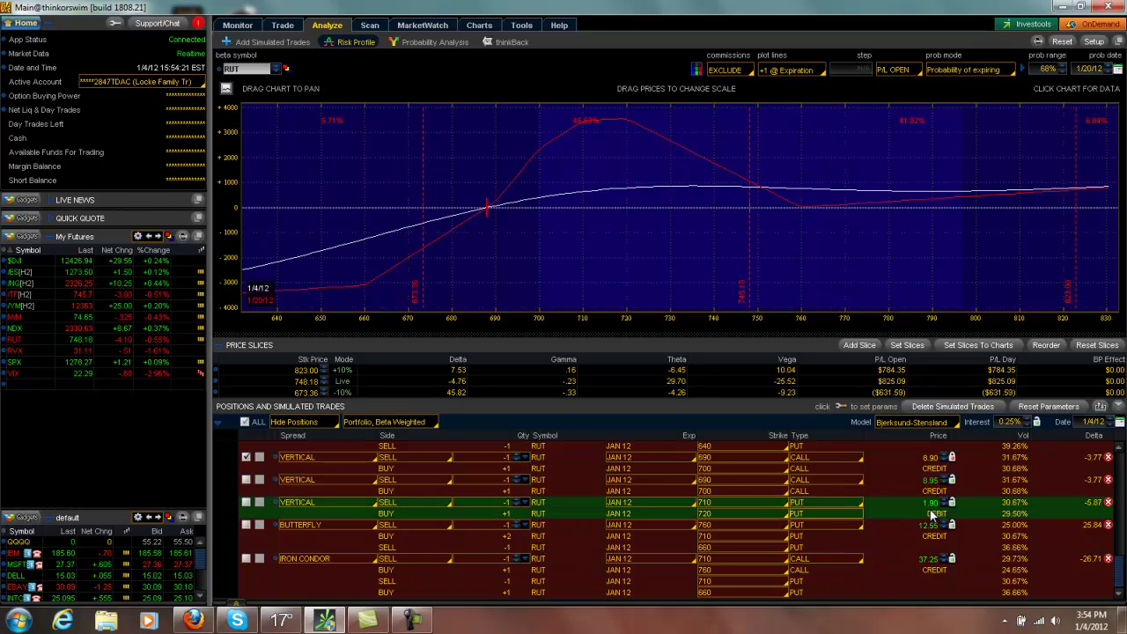
click(862, 508)
click(832, 514)
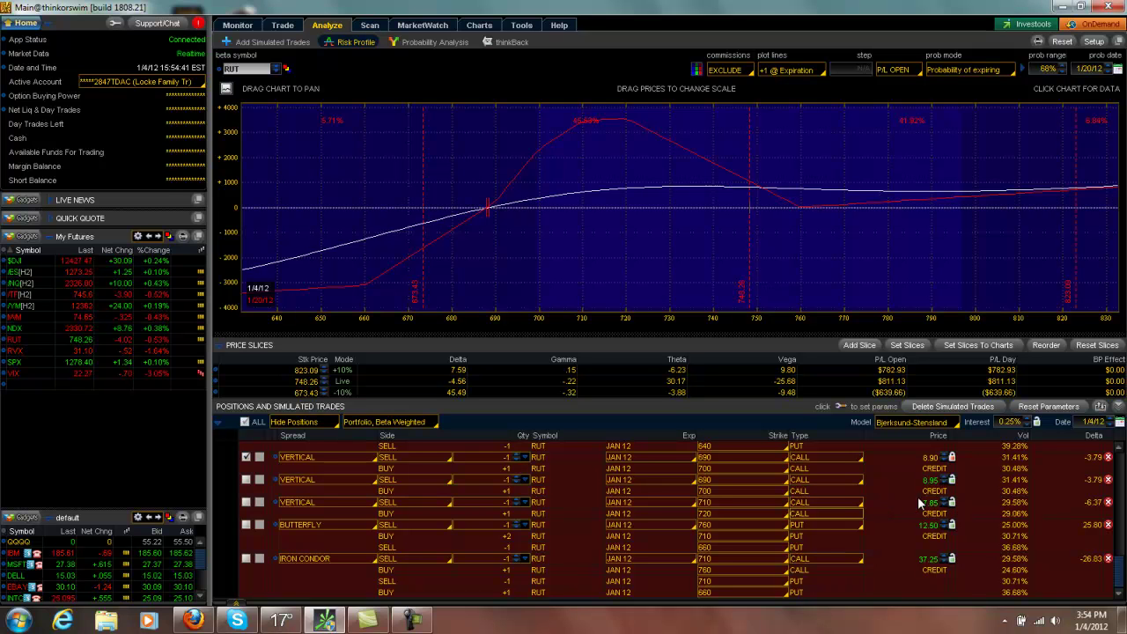
click(858, 505)
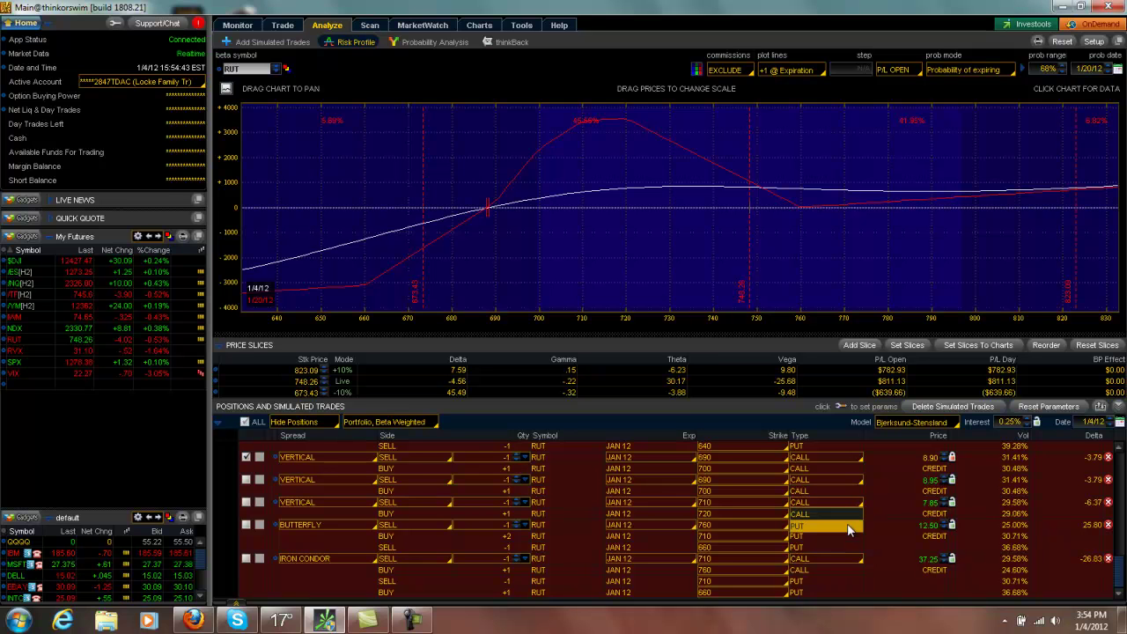
click(846, 525)
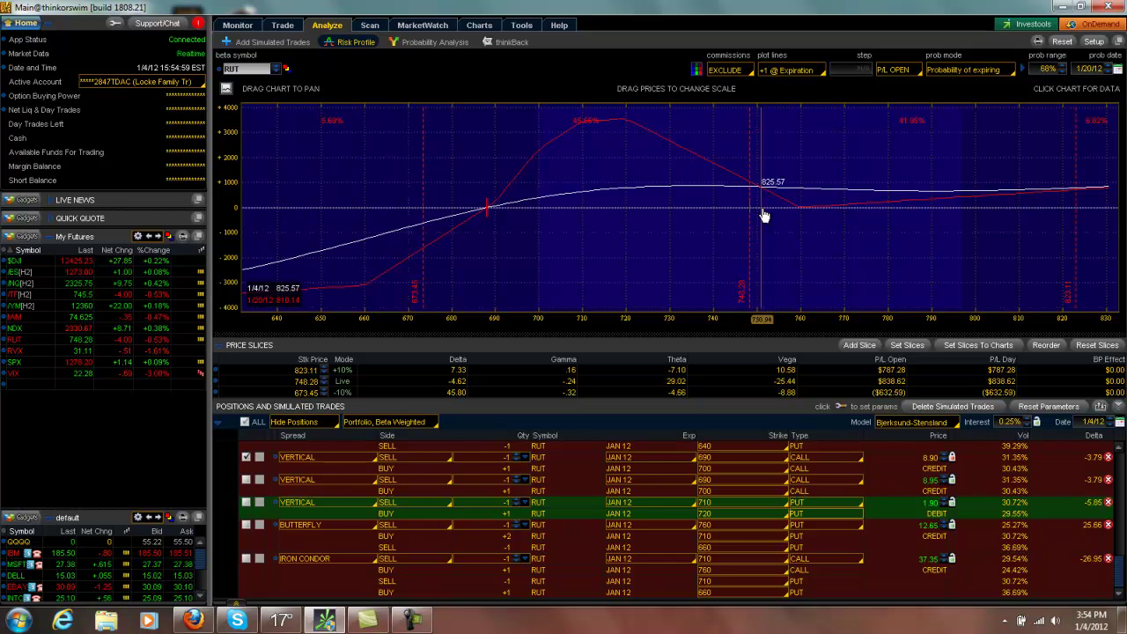
click(860, 507)
click(841, 515)
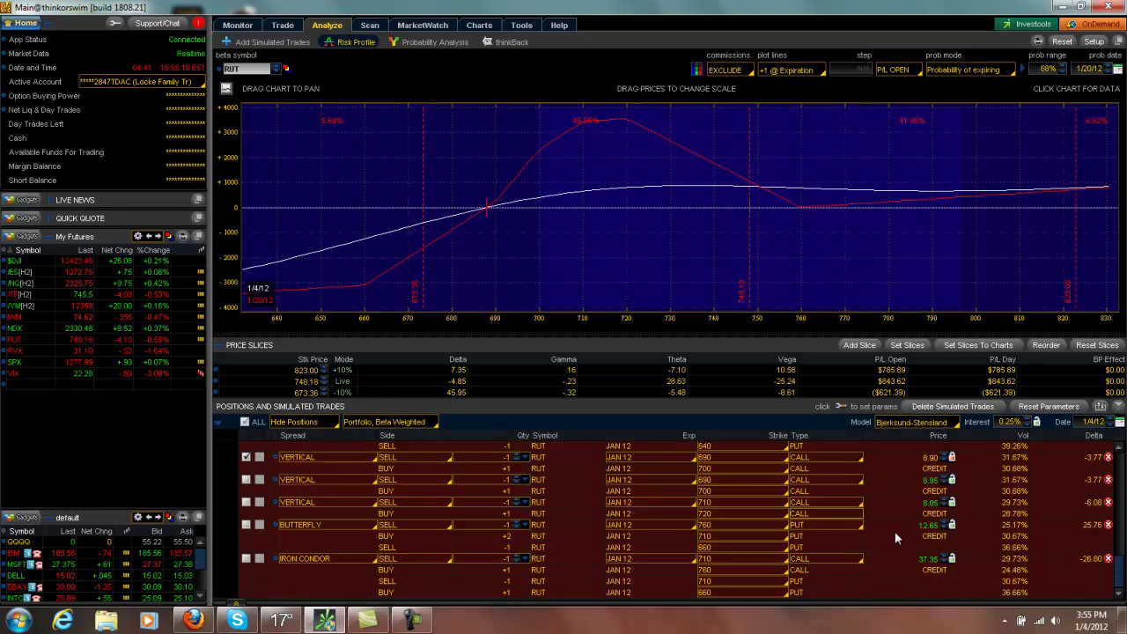
click(859, 526)
click(832, 537)
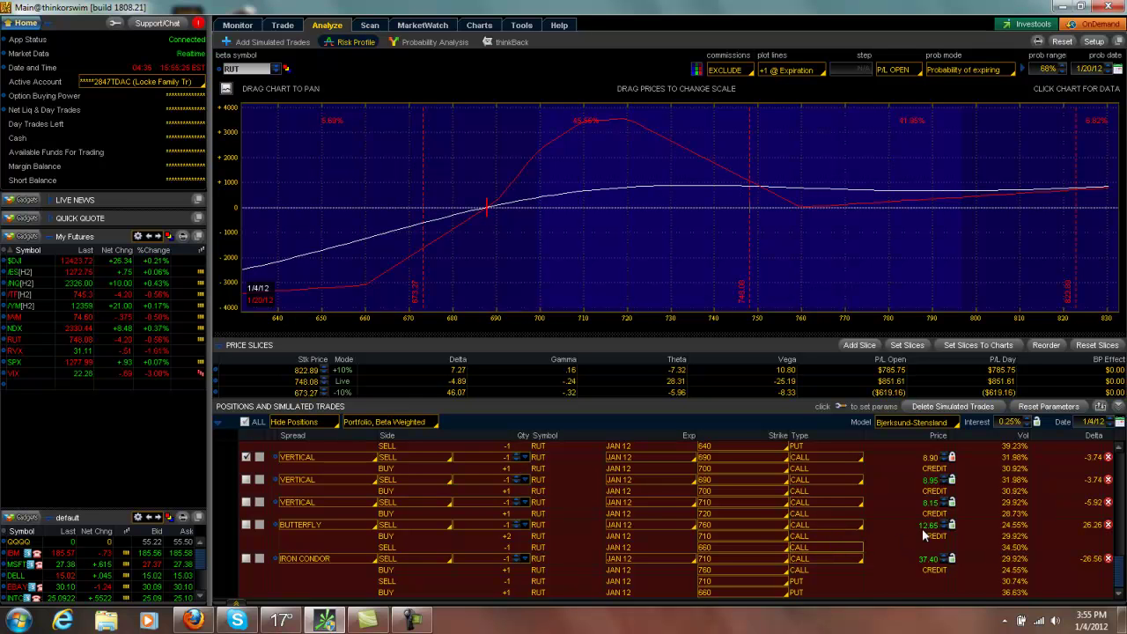
click(860, 526)
click(839, 548)
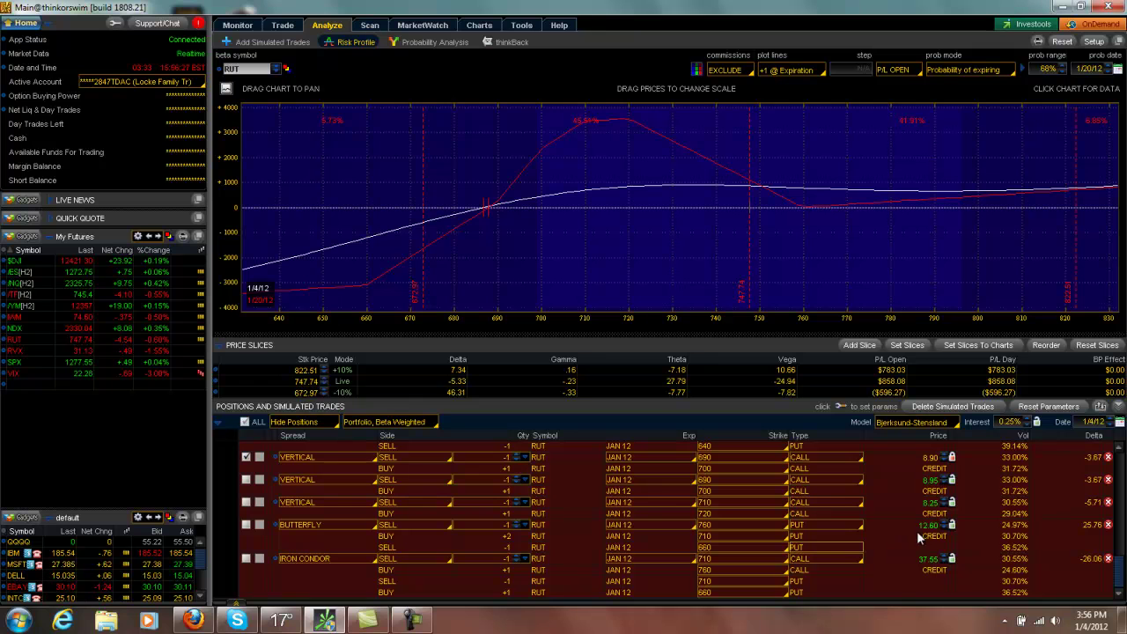
Change a lower leg of the 760/710/660 butterfly from PUT to CALL, repricing it at 12.25
click(862, 536)
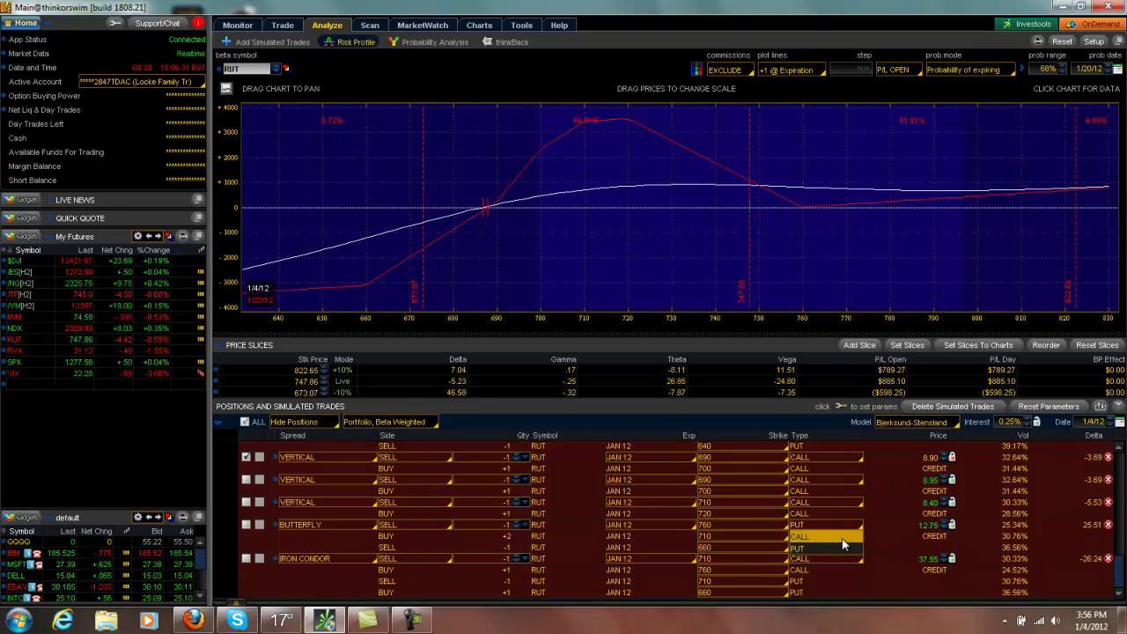
click(843, 542)
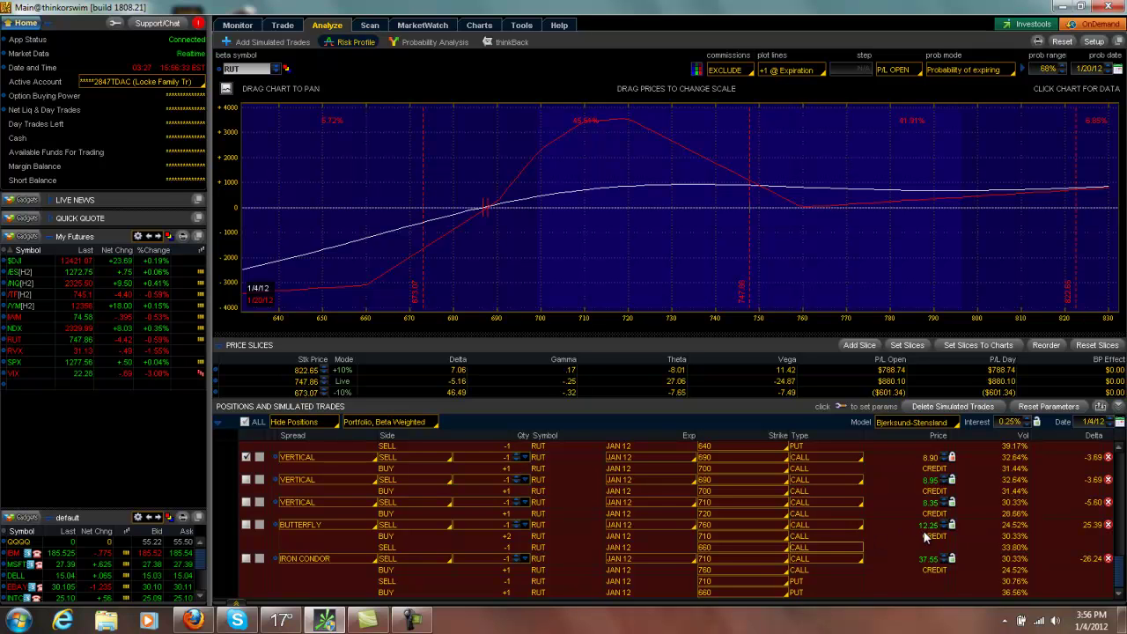